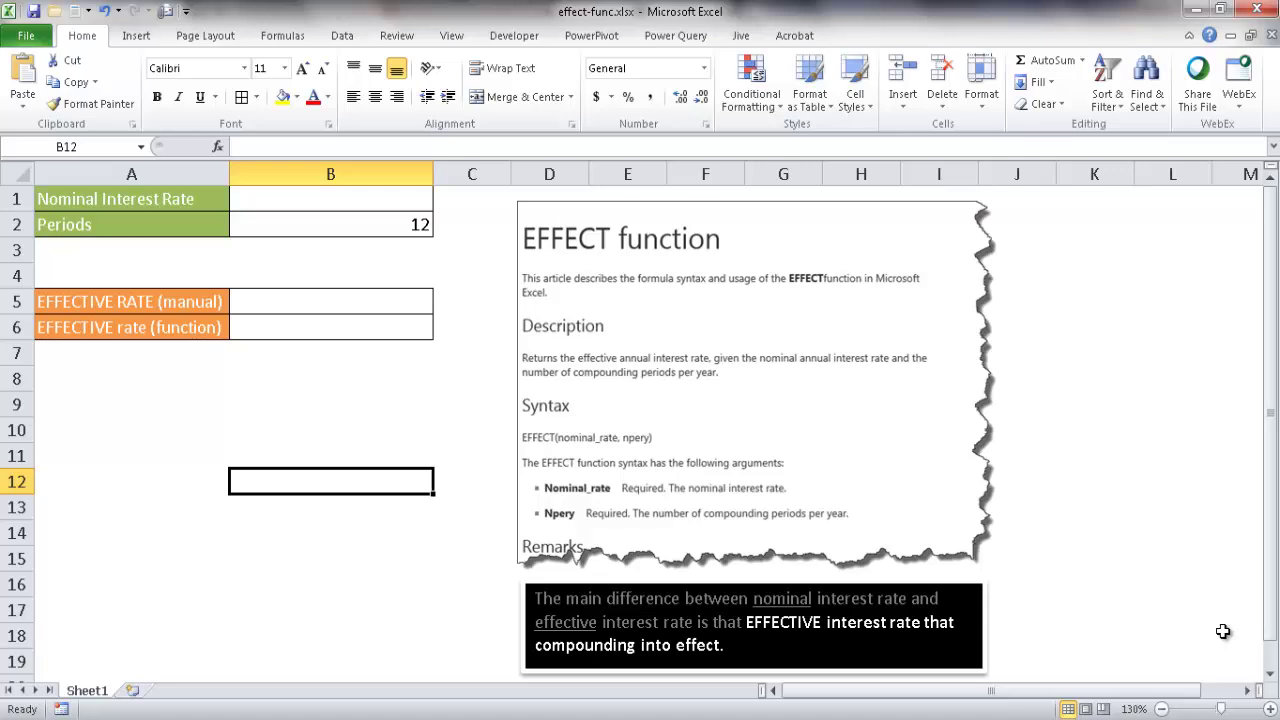
Step: Enter .04 as the nominal interest rate in cell B1
{"action": "left_click", "coordinate": [330, 199]}
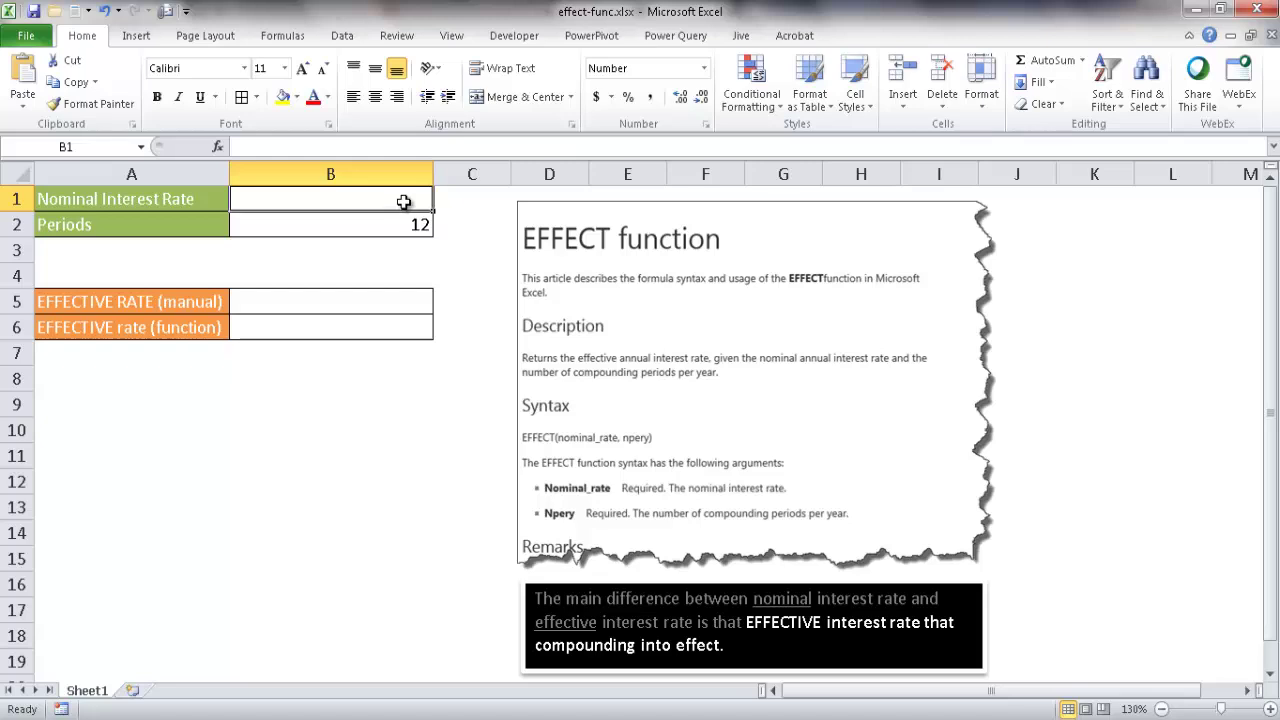
{"action": "type", "text": ".04"}
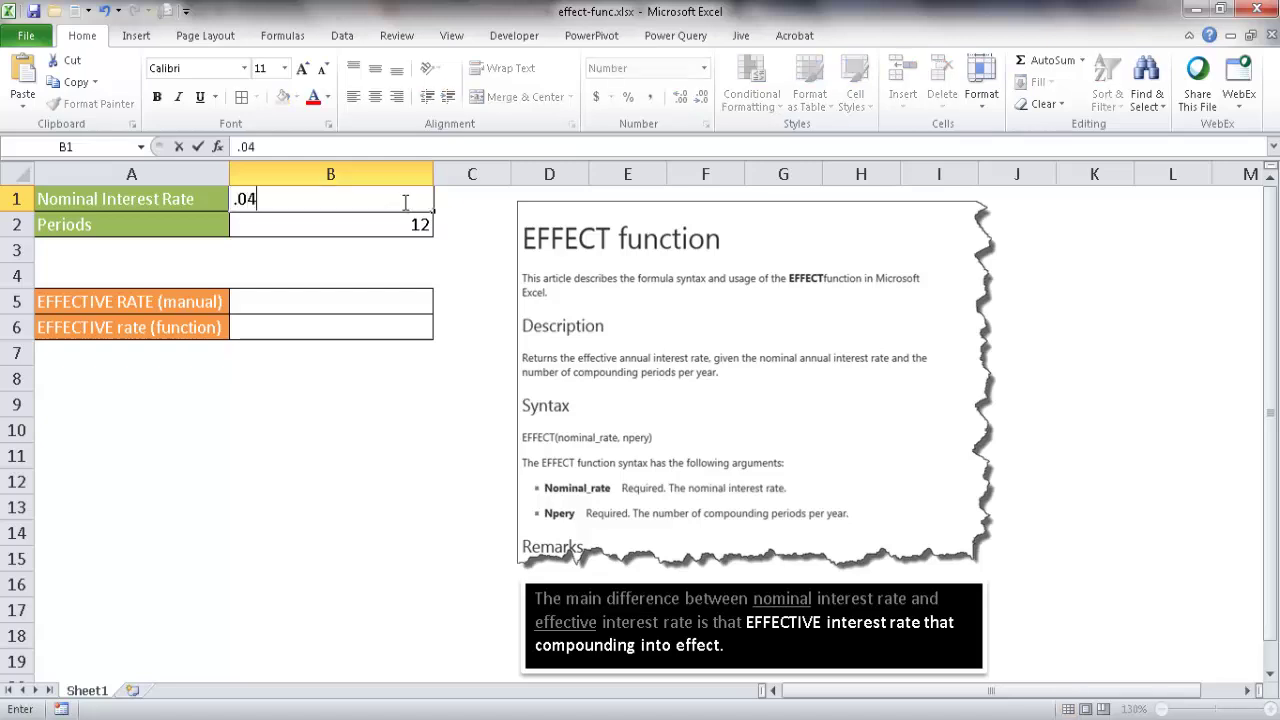
{"action": "key", "text": "Return"}
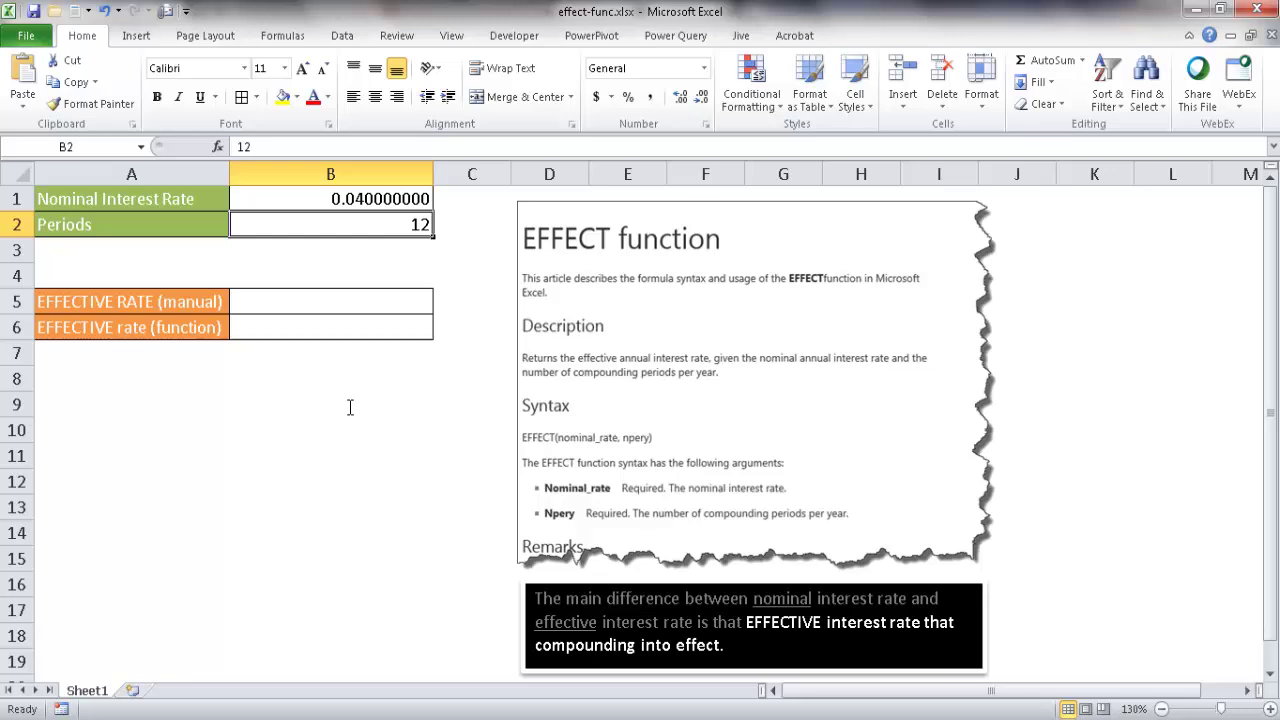
Step: Enter the formula =(1+B1/B2)^B2 in cell B5 for the manual effective rate
{"action": "key", "text": "Down"}
{"action": "key", "text": "Down"}
{"action": "key", "text": "Down"}
{"action": "key", "text": "BackSpace"}
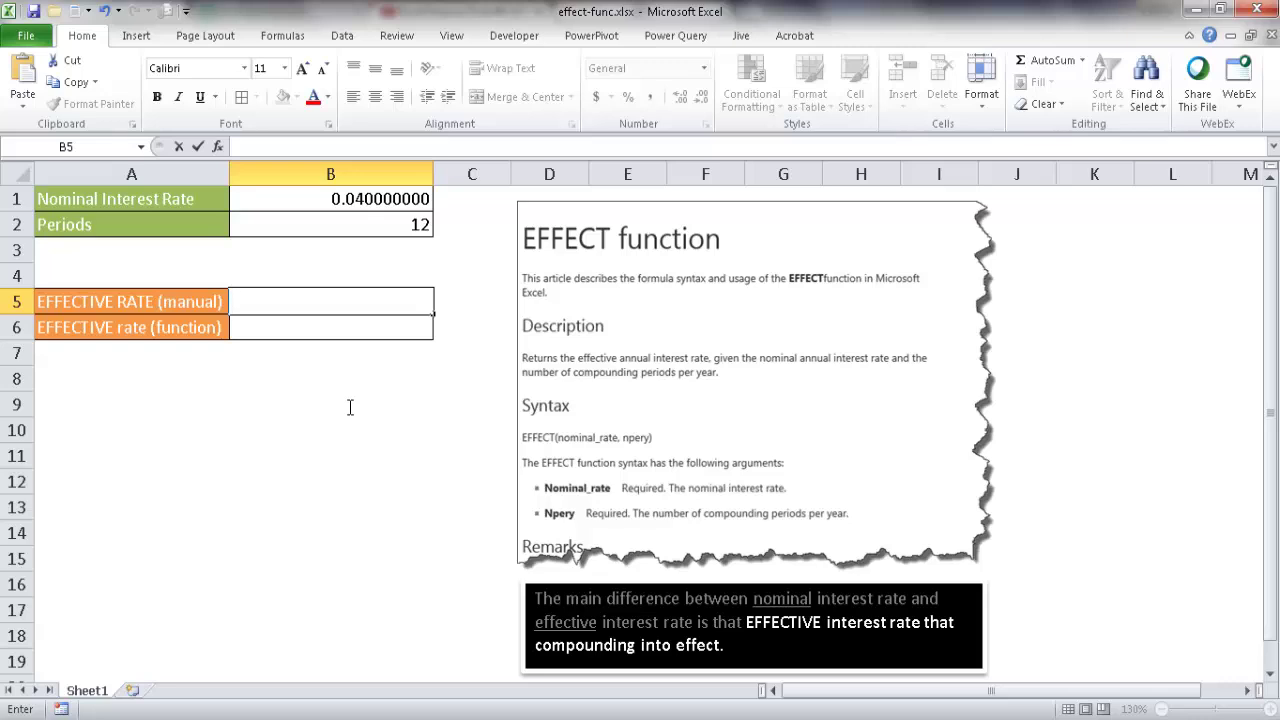
{"action": "key", "text": "F2"}
{"action": "type", "text": "="}
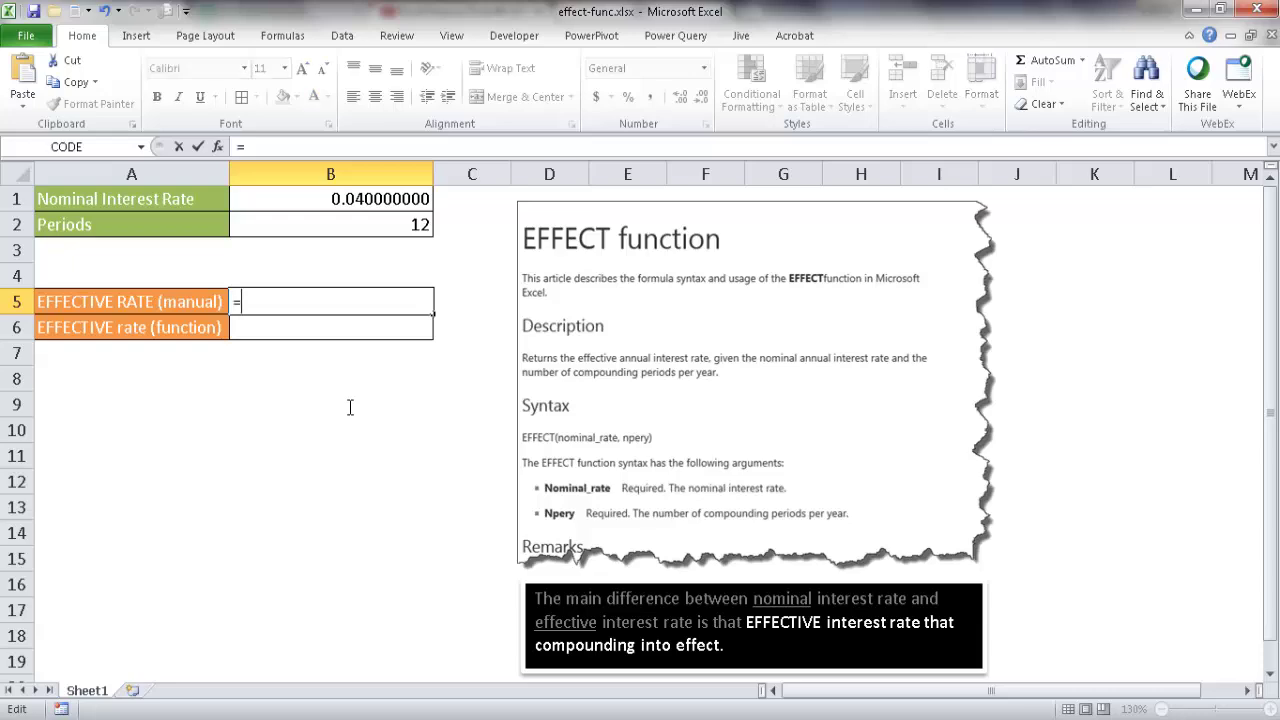
{"action": "type", "text": "(1"}
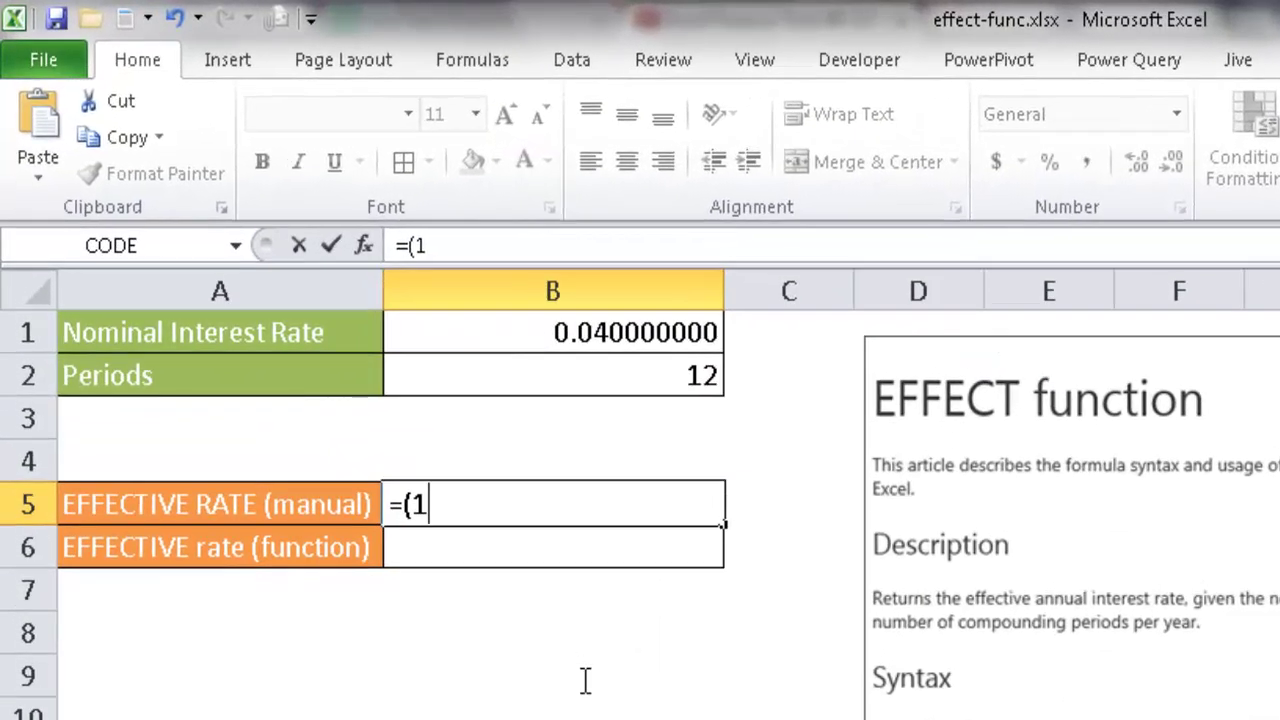
{"action": "type", "text": "+"}
{"action": "key", "text": "Up"}
{"action": "key", "text": "Up"}
{"action": "key", "text": "Up"}
{"action": "key", "text": "Up"}
{"action": "type", "text": "/"}
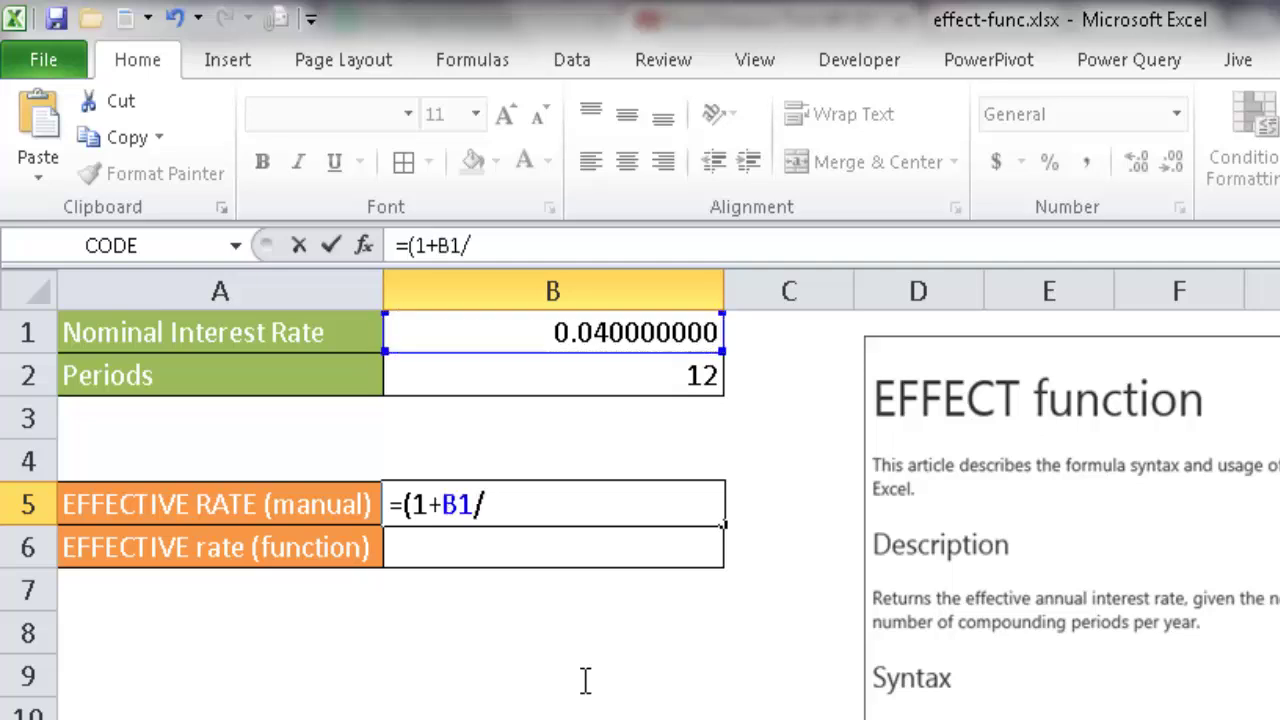
{"action": "key", "text": "Up"}
{"action": "key", "text": "Up"}
{"action": "key", "text": "Up"}
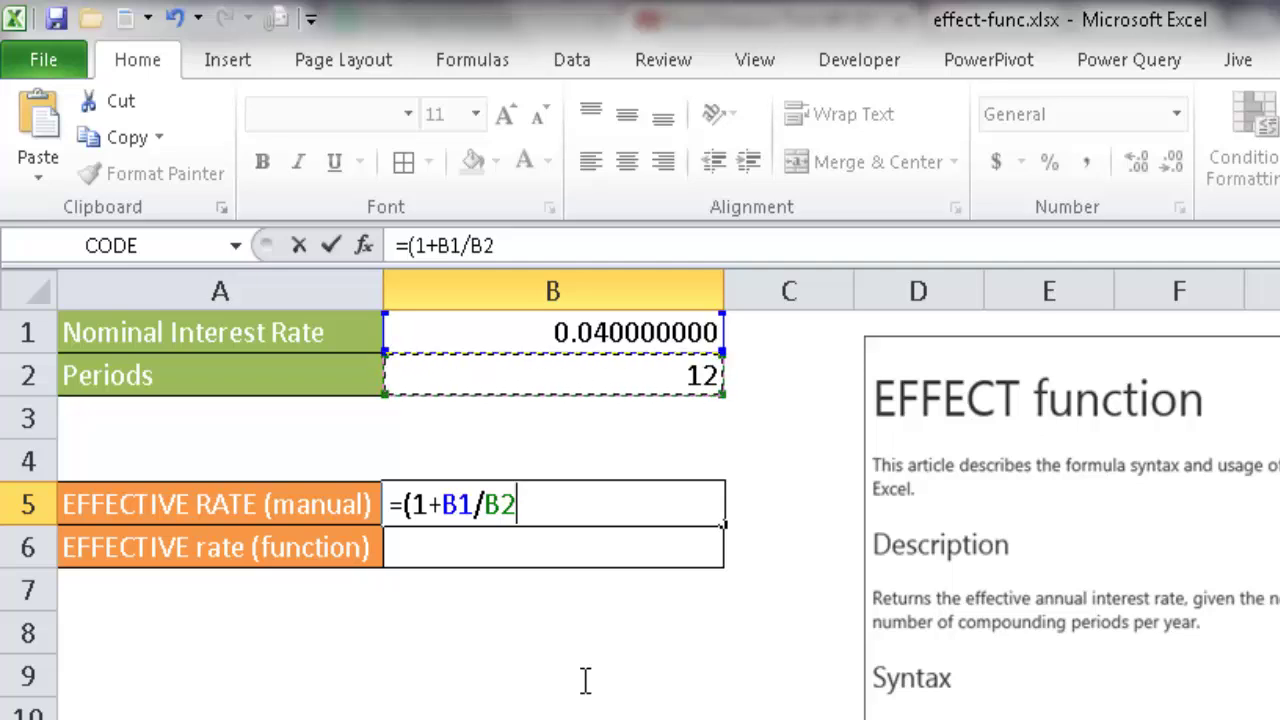
{"action": "type", "text": ")"}
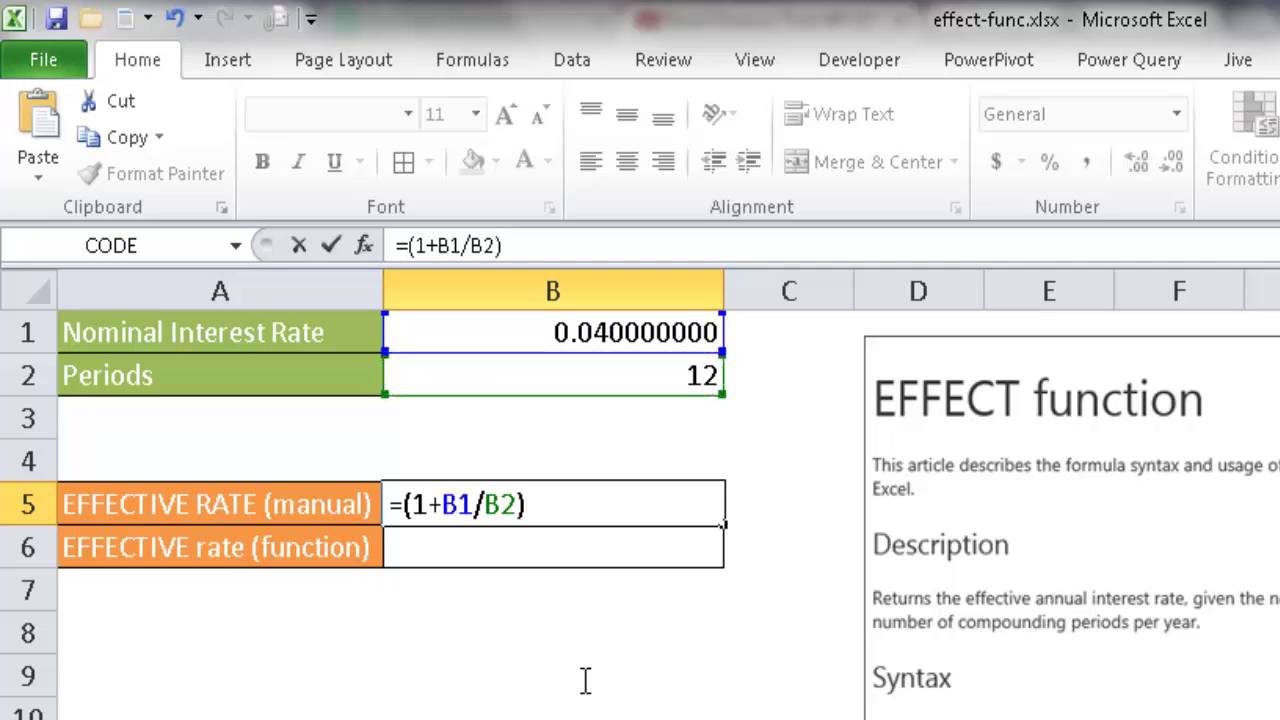
{"action": "type", "text": "^"}
{"action": "key", "text": "Up"}
{"action": "key", "text": "Up"}
{"action": "key", "text": "Up"}
{"action": "key", "text": "Return"}
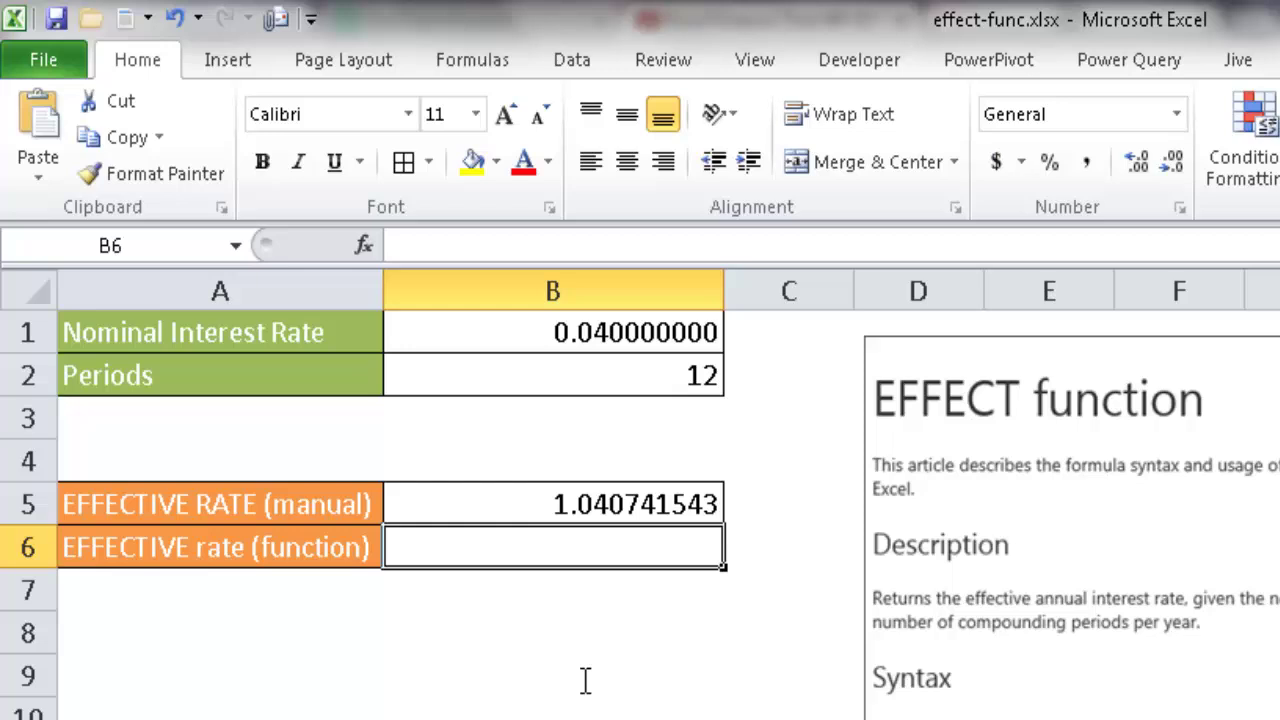
Step: Append -1 to the manual effective rate formula in B5, making it =(1+B1/B2)^B2-1
{"action": "key", "text": "Up"}
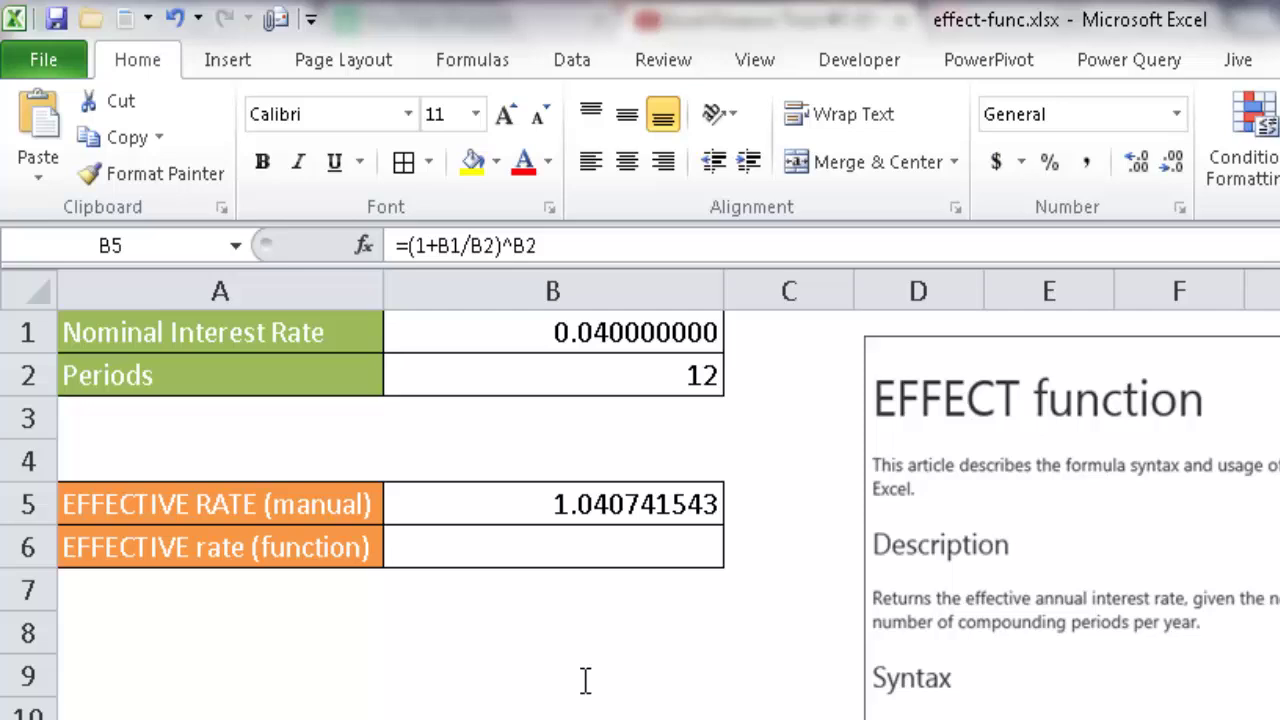
{"action": "key", "text": "F2"}
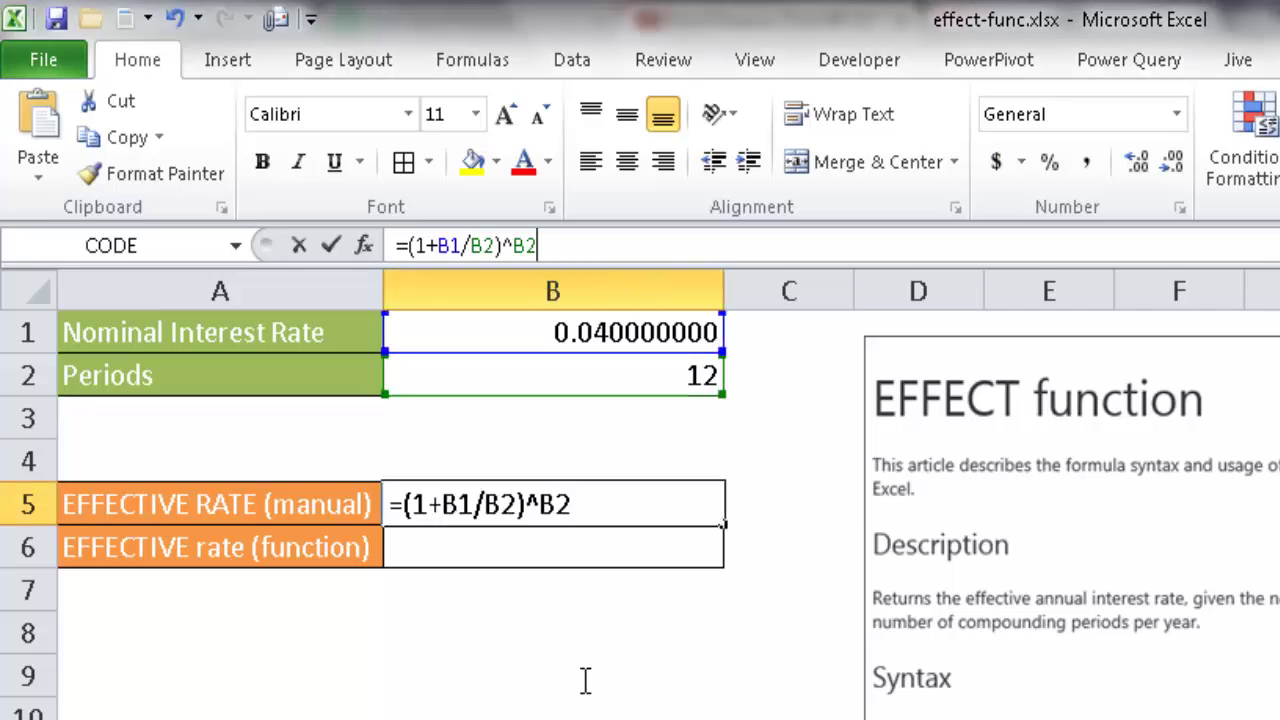
{"action": "type", "text": "-1"}
{"action": "key", "text": "Return"}
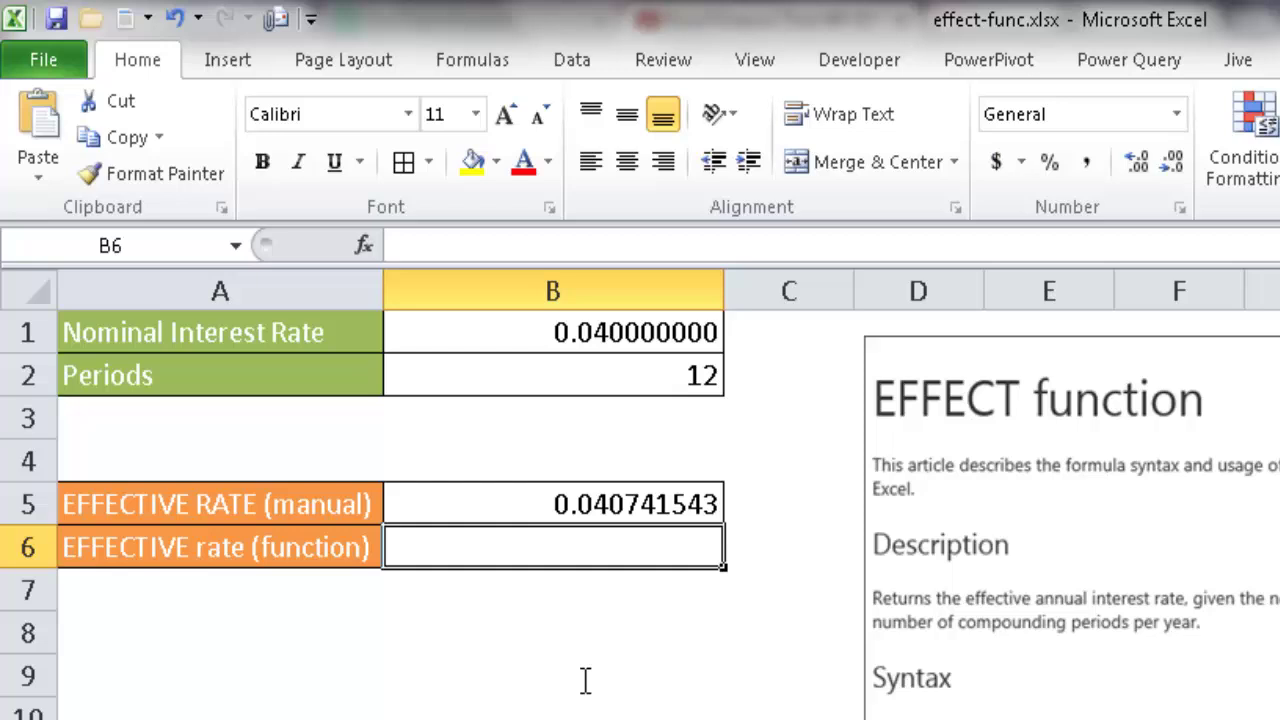
Step: Calculate the effective rate in cell B6 with the function =EFFECT(B1,B2)
{"action": "key", "text": "Left"}
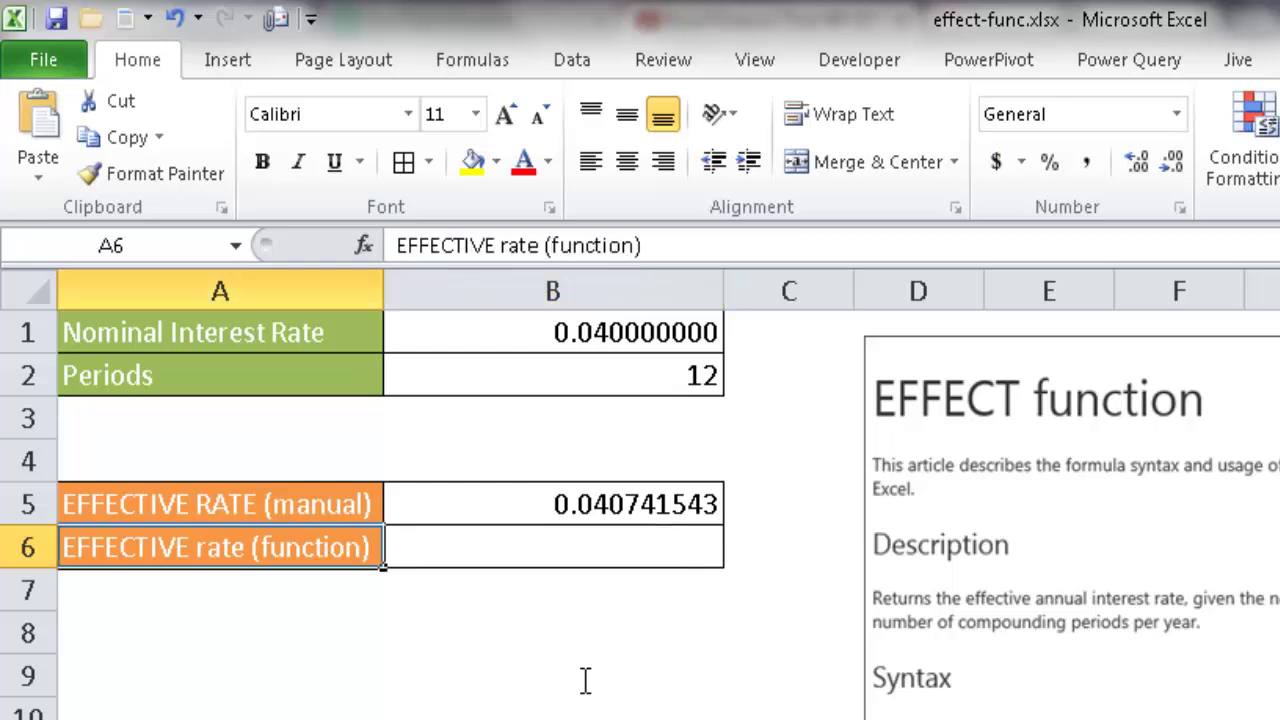
{"action": "key", "text": "Right"}
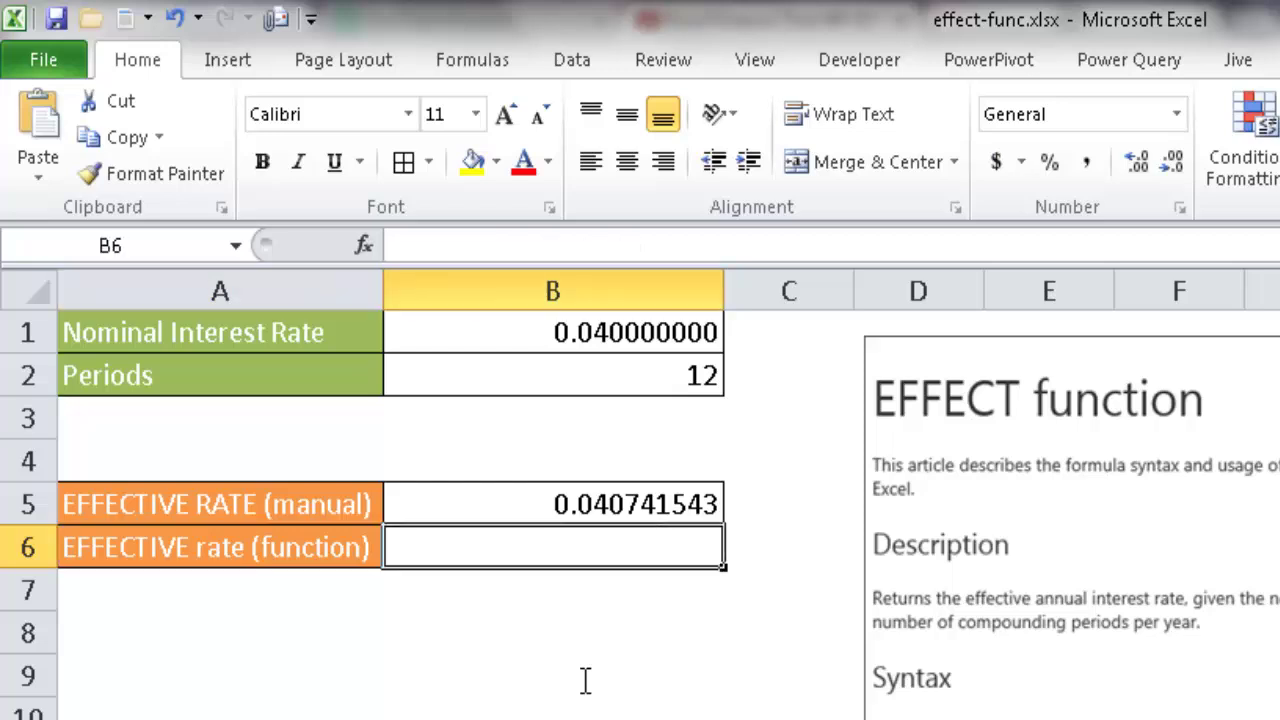
{"action": "type", "text": "=ef"}
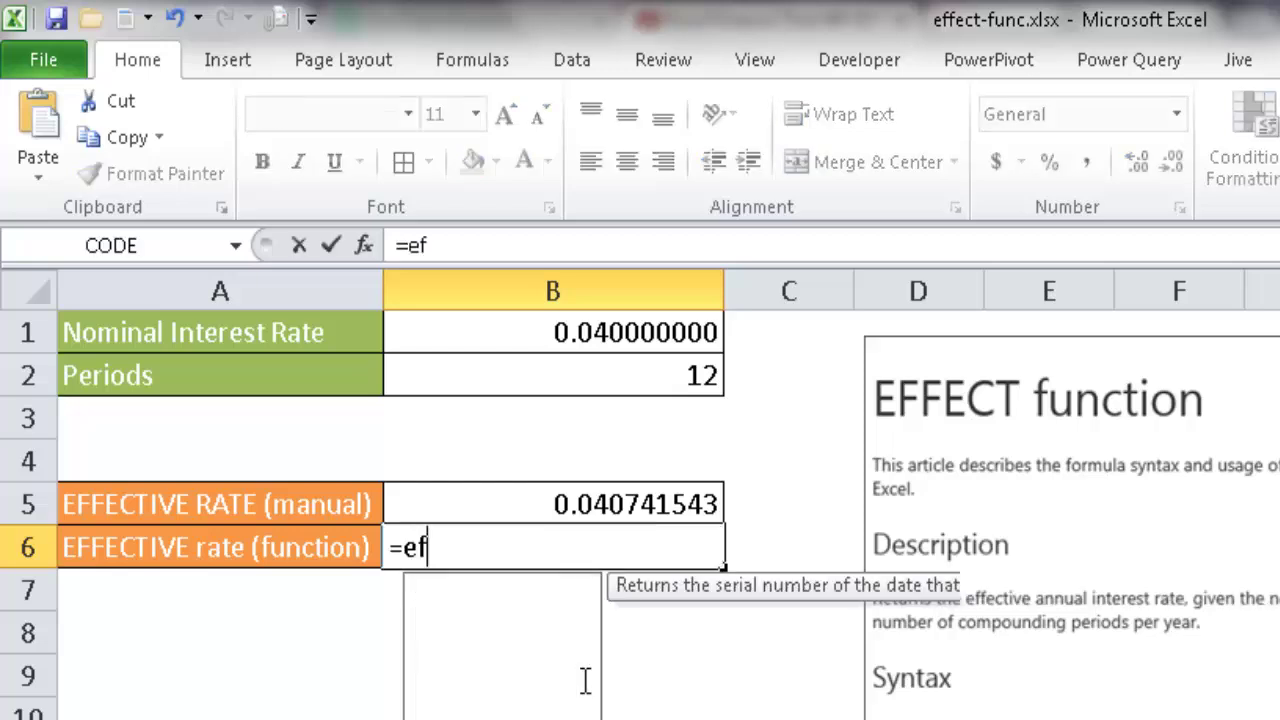
{"action": "key", "text": "Tab"}
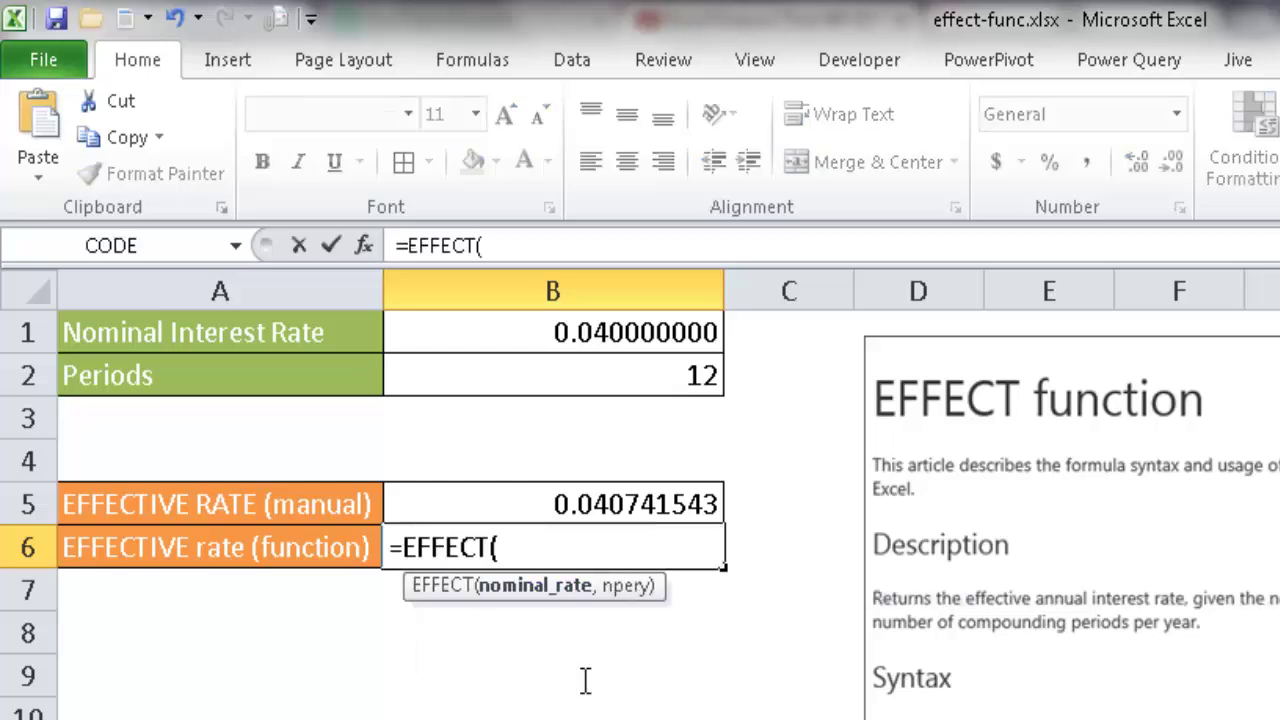
{"action": "key", "text": "Up"}
{"action": "key", "text": "Up"}
{"action": "key", "text": "Up"}
{"action": "key", "text": "Up"}
{"action": "key", "text": "Up"}
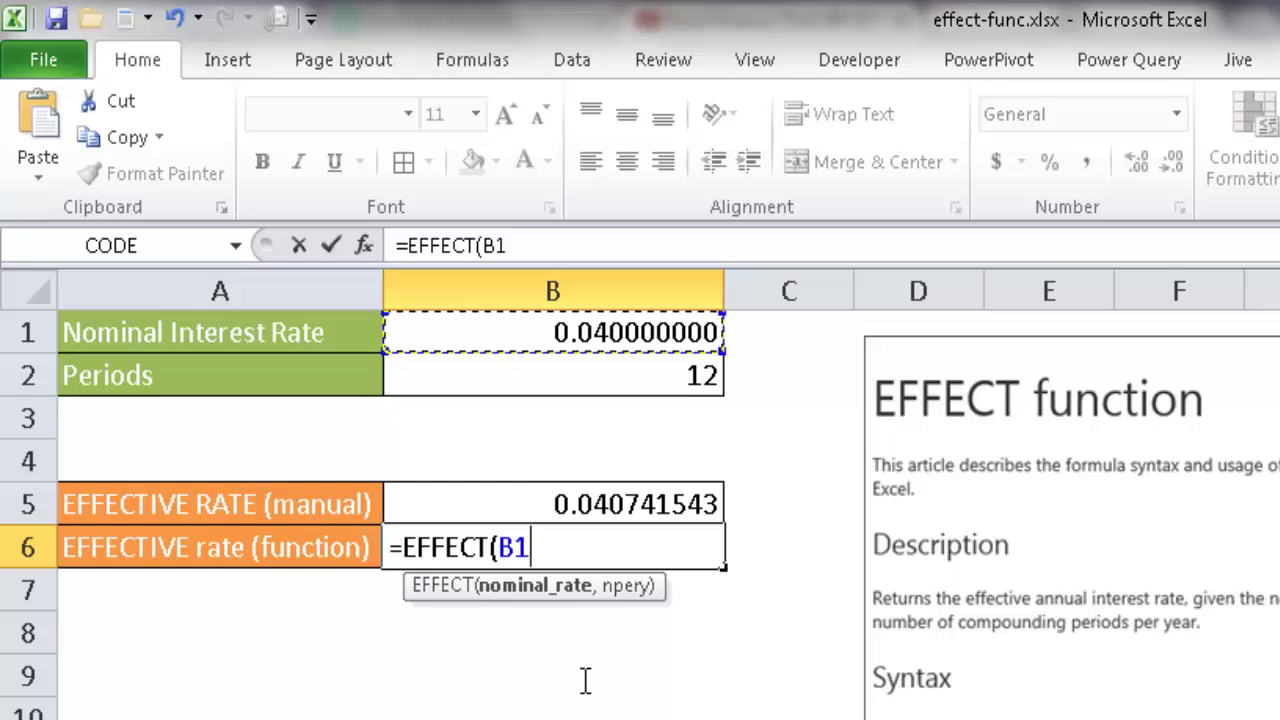
{"action": "type", "text": ","}
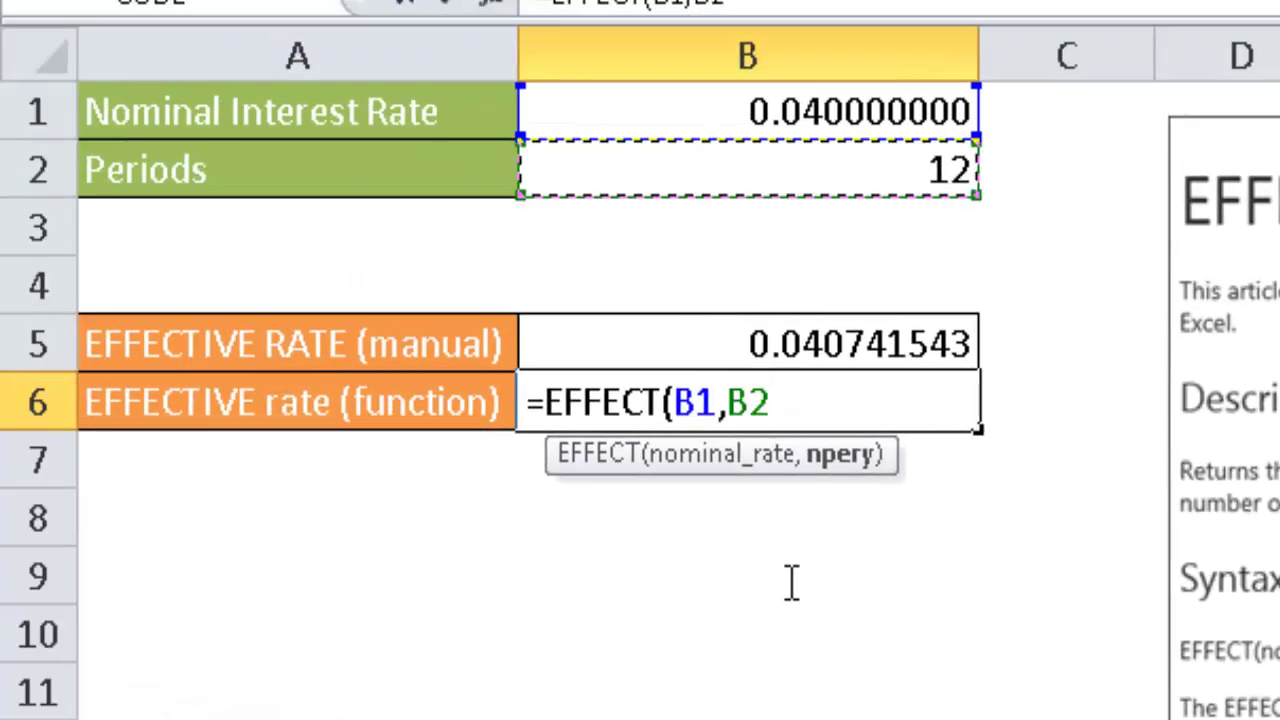
{"action": "type", "text": ")"}
{"action": "key", "text": "Return"}
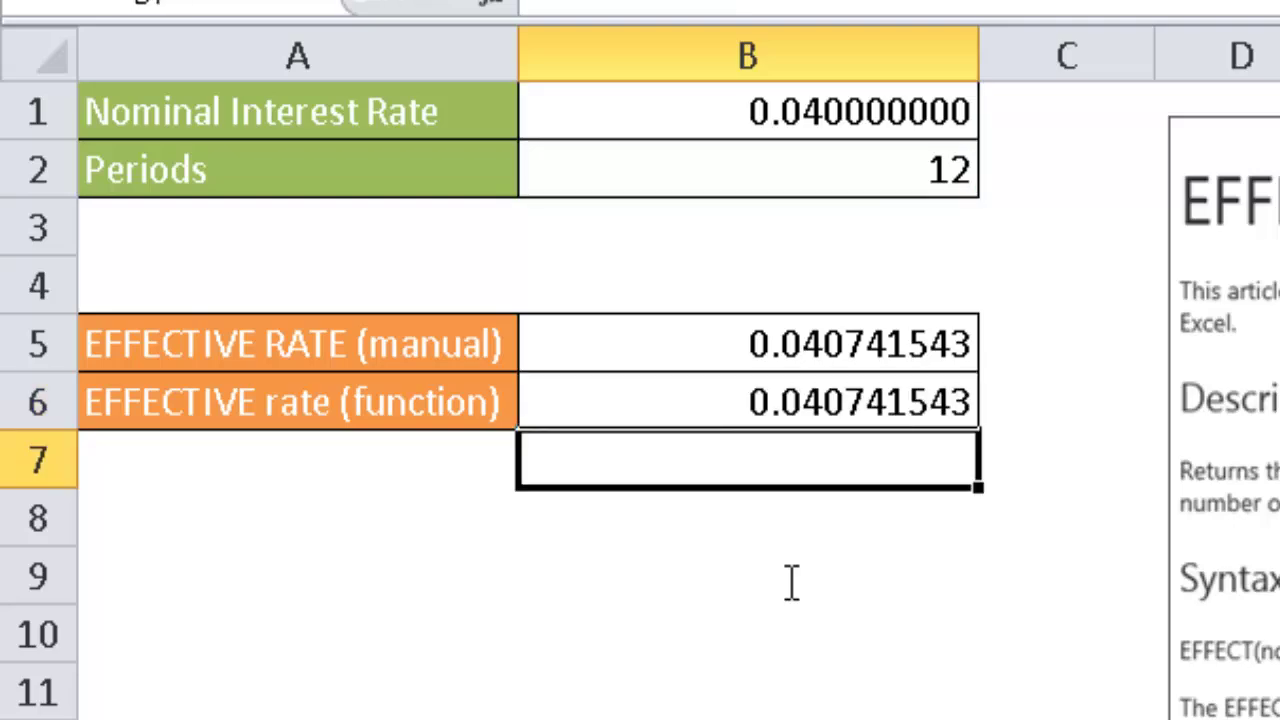
Step: Format the nominal interest rate in B1 as a percentage with two decimal places
{"action": "key", "text": "Up"}
{"action": "key", "text": "Up"}
{"action": "key", "text": "Up"}
{"action": "key", "text": "Up"}
{"action": "key", "text": "Up"}
{"action": "key", "text": "Up"}
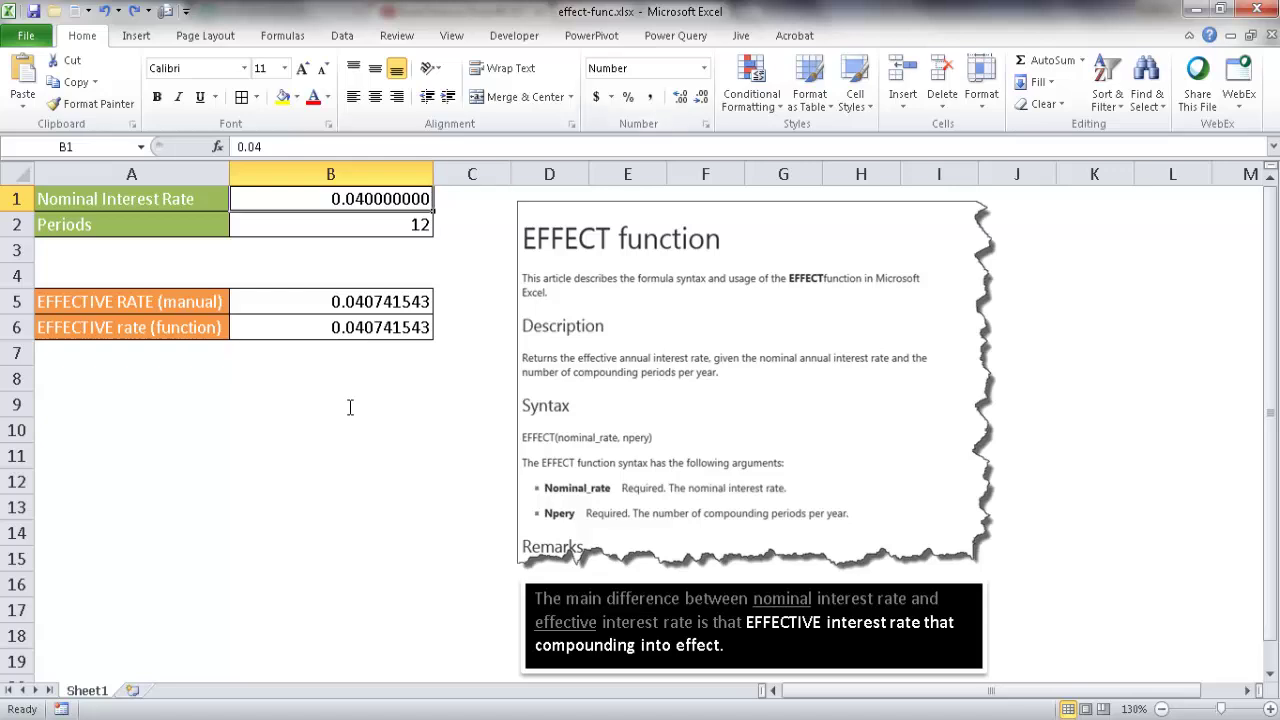
{"action": "left_click", "coordinate": [628, 97]}
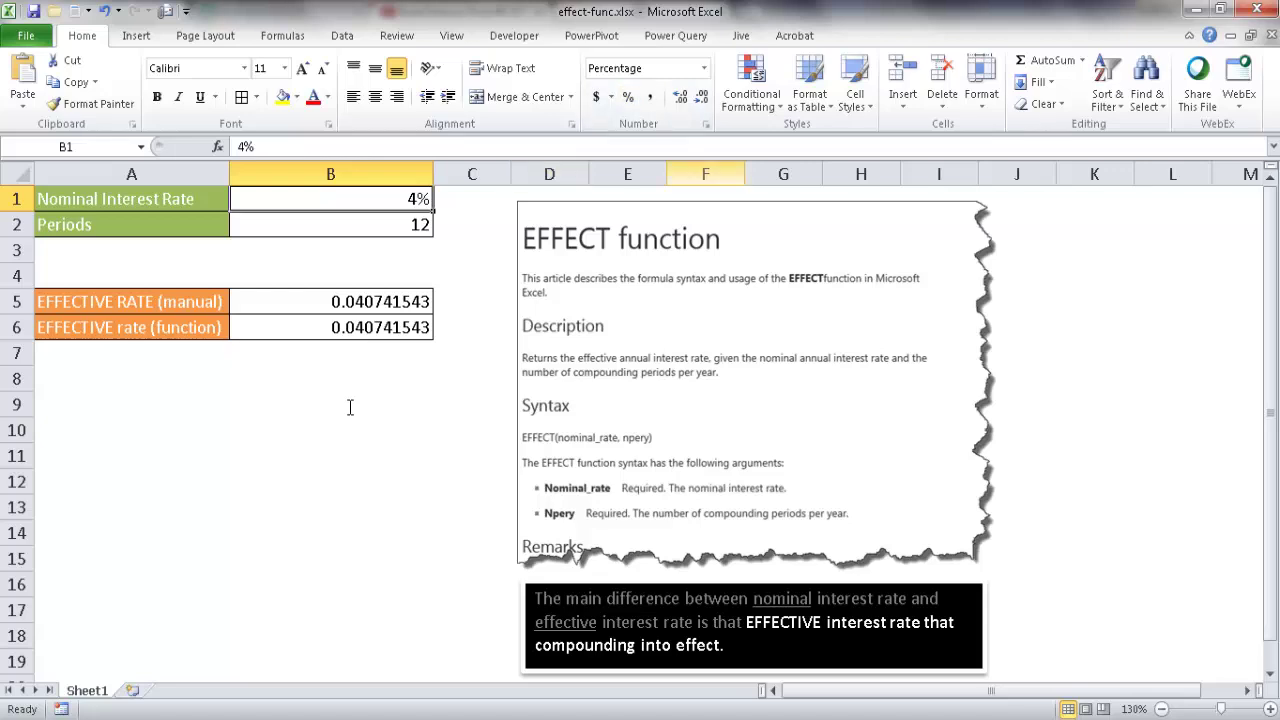
{"action": "left_click", "coordinate": [680, 97]}
{"action": "left_click", "coordinate": [680, 97]}
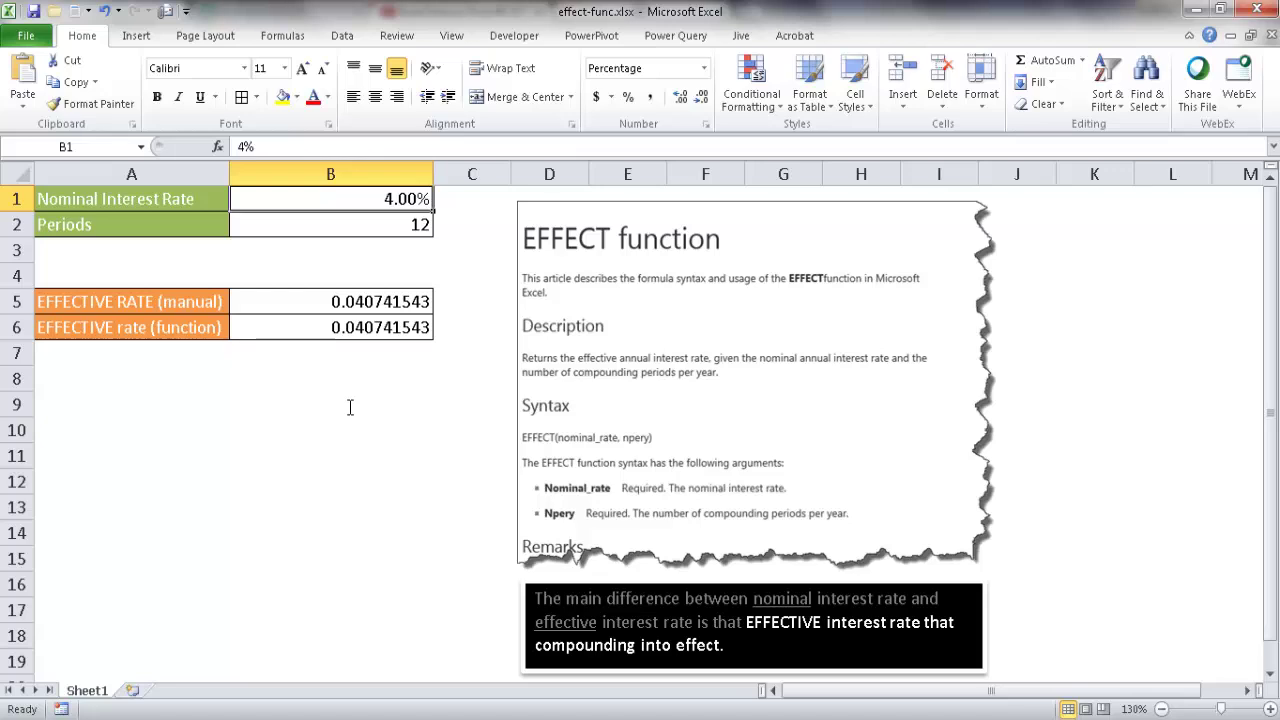
Step: Format both effective rates in B5:B6 as percentages with two decimal places
{"action": "key", "text": "Down"}
{"action": "key", "text": "Down"}
{"action": "key", "text": "Down"}
{"action": "key", "text": "Down"}
{"action": "key", "text": "shift+Down"}
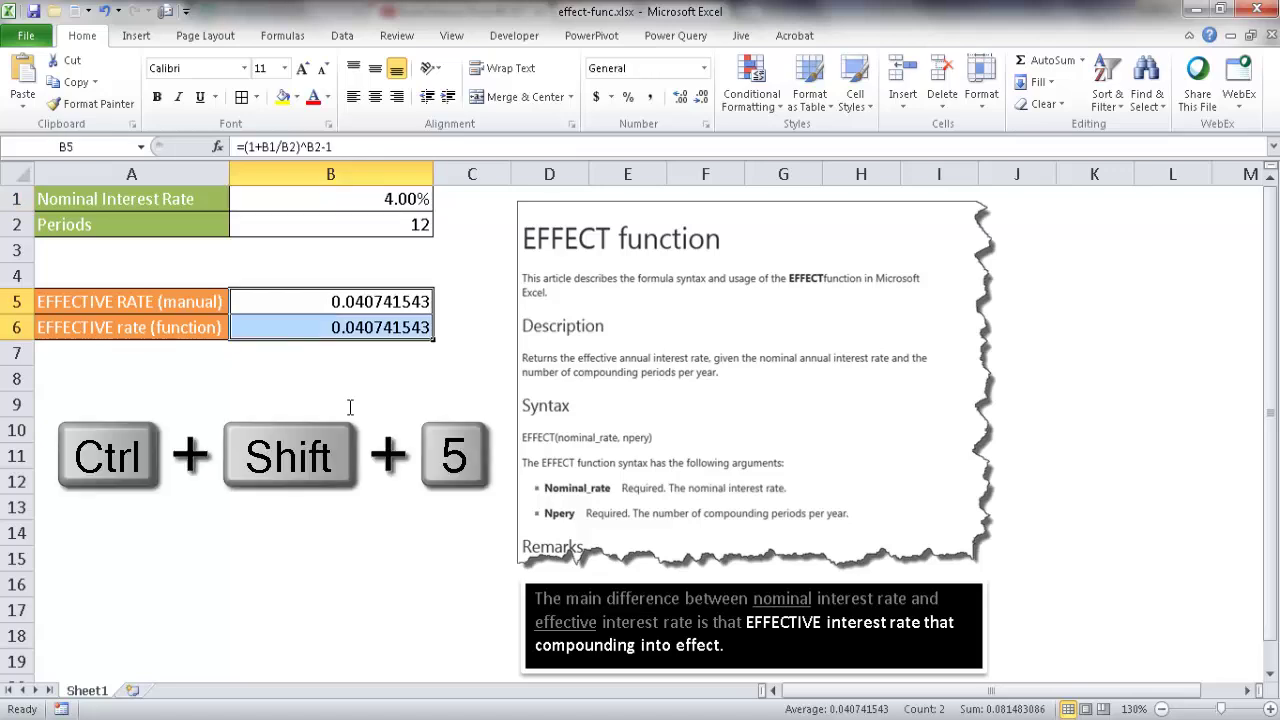
{"action": "key", "text": "ctrl+shift+5"}
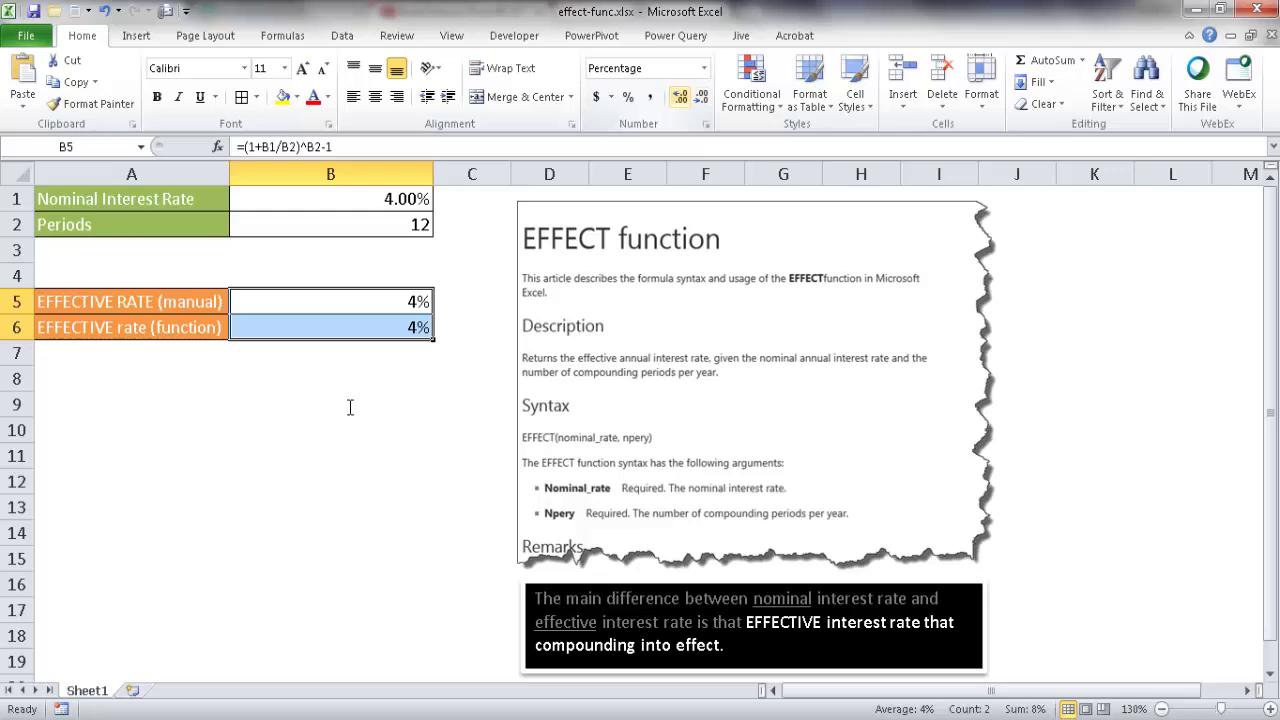
{"action": "key", "text": "alt+h"}
{"action": "key", "text": "0"}
{"action": "key", "text": "alt+h"}
{"action": "key", "text": "0"}
{"action": "key", "text": "Down"}
{"action": "key", "text": "Down"}
{"action": "key", "text": "Down"}
{"action": "key", "text": "Down"}
{"action": "key", "text": "Down"}
{"action": "key", "text": "Down"}
{"action": "key", "text": "Down"}
{"action": "key", "text": "Down"}
{"action": "key", "text": "Down"}
{"action": "key", "text": "Down"}
{"action": "key", "text": "Down"}
{"action": "key", "text": "Down"}
{"action": "key", "text": "Down"}
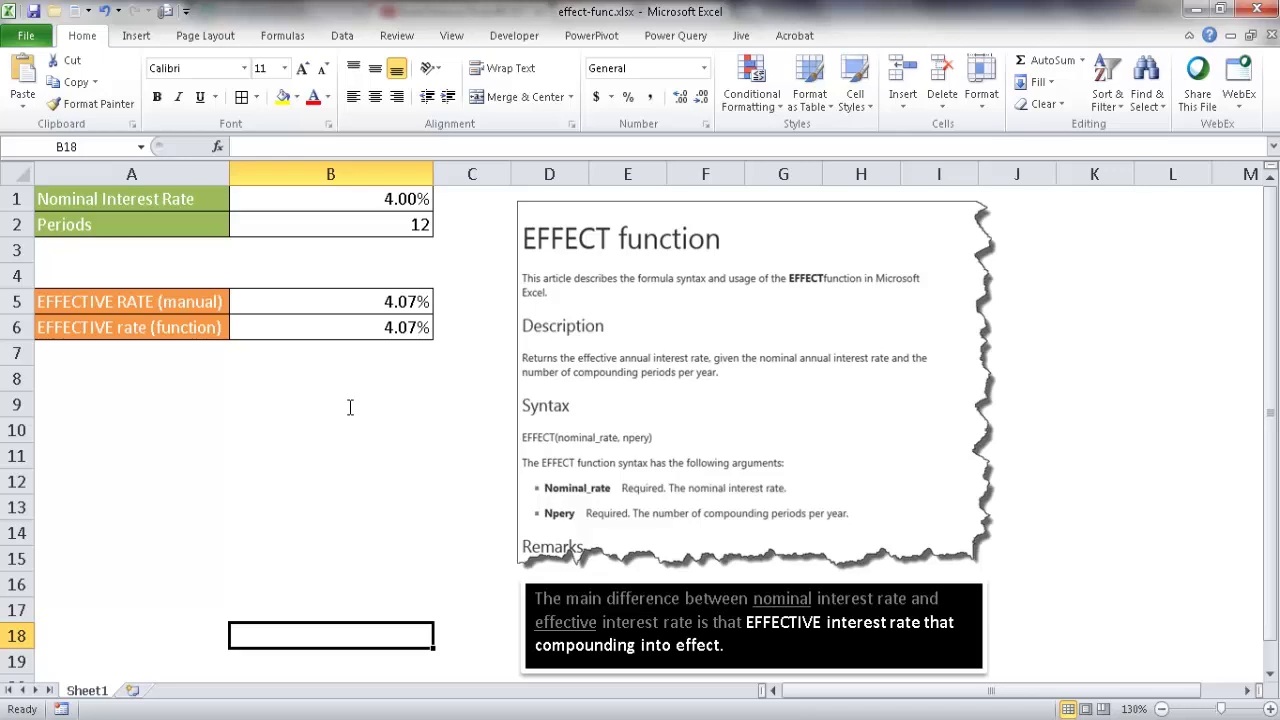
{"action": "key", "text": "ctrl+Up"}
{"action": "key", "text": "Up"}
{"action": "key", "text": "Down"}
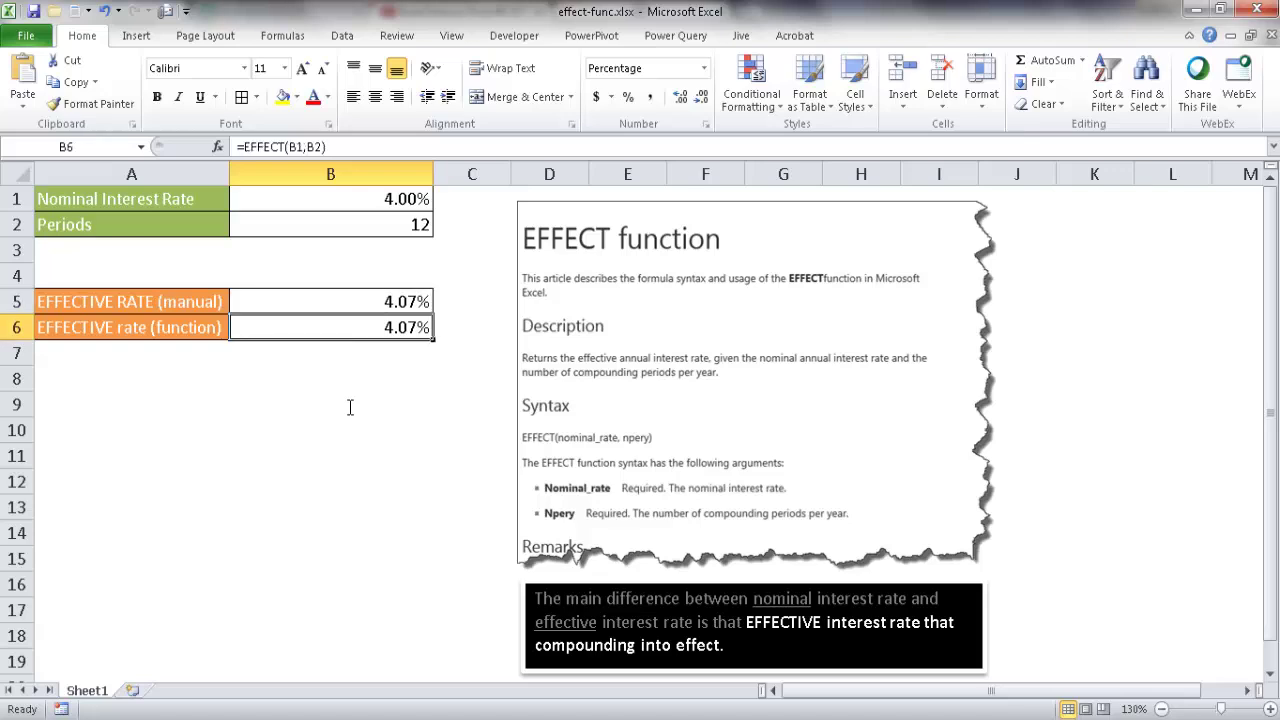